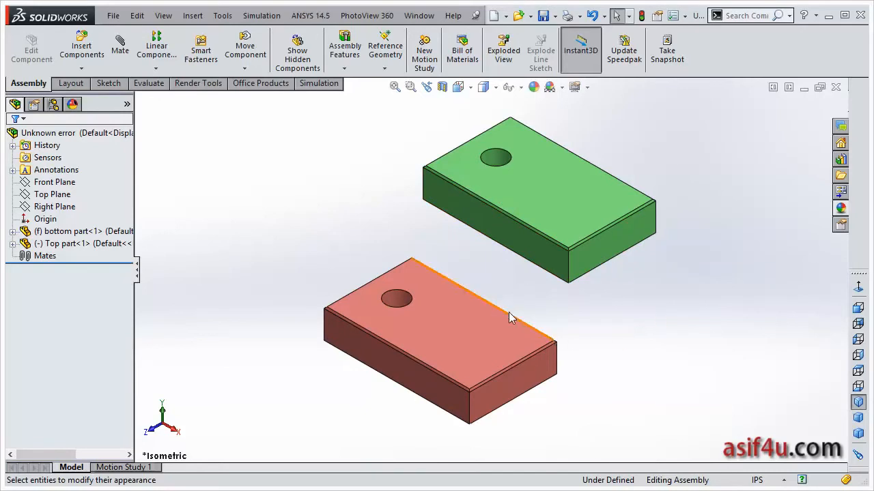
Add a concentric mate between the hole in the top part and the hole in the bottom part.
left_click(120, 45)
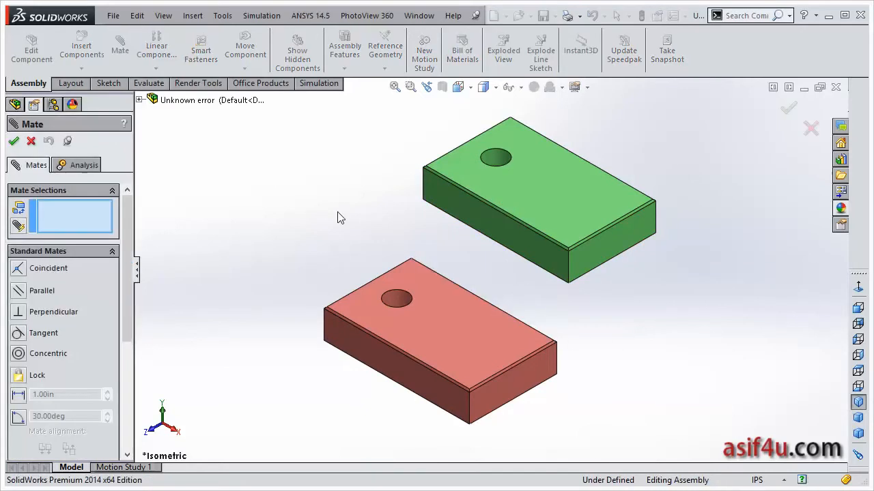
left_click(489, 160)
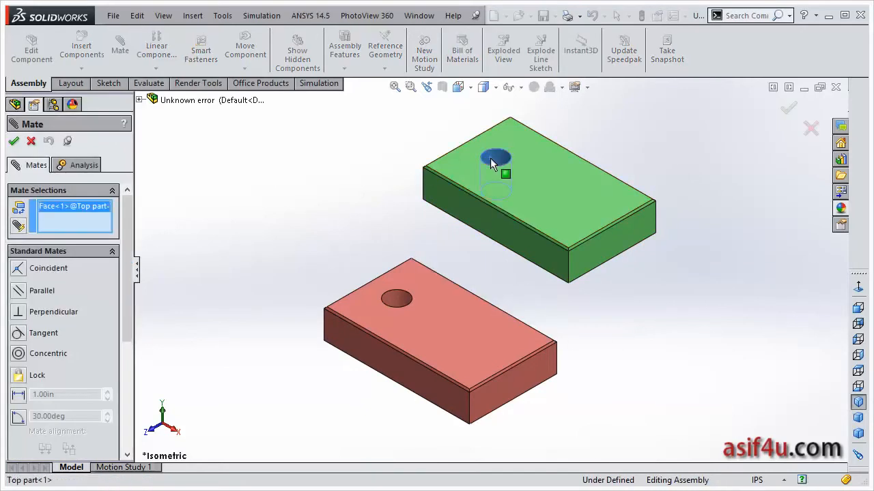
left_click(396, 299)
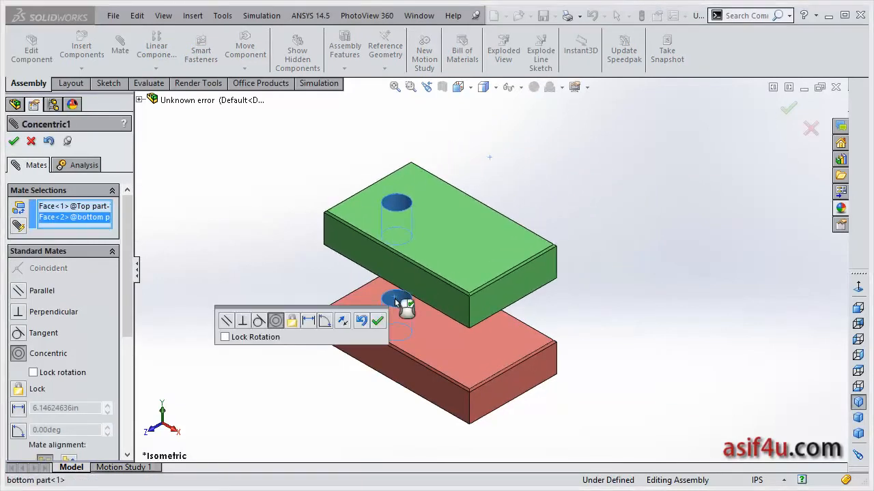
left_click(377, 322)
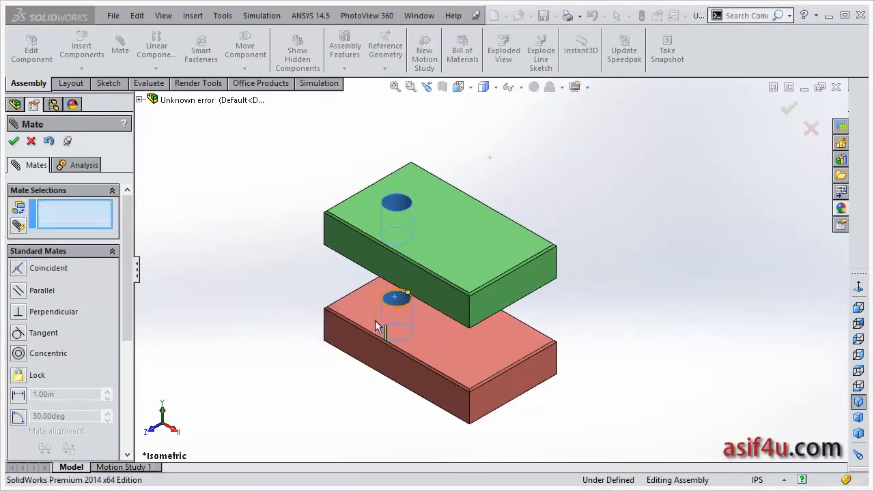
Add a coincident mate between the bottom part's upper face and the top part's hidden underside, and finish mating.
left_click(432, 345)
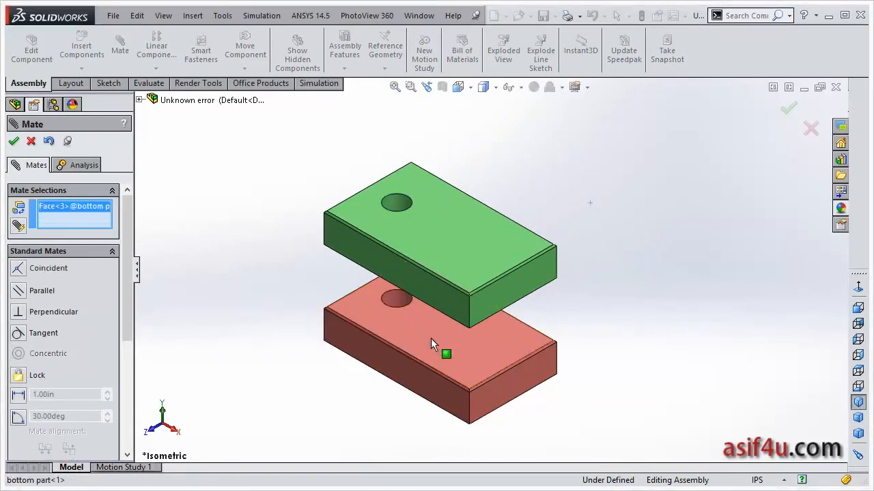
right_click(445, 303)
left_click(486, 352)
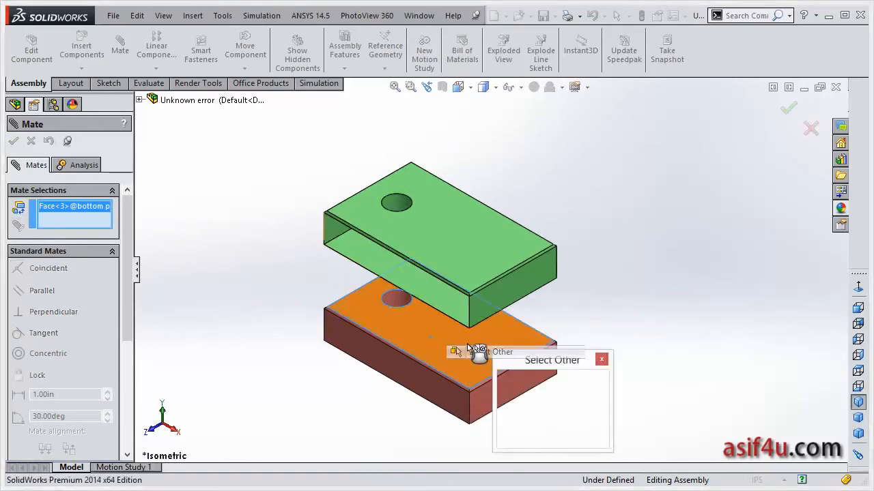
left_click(445, 303)
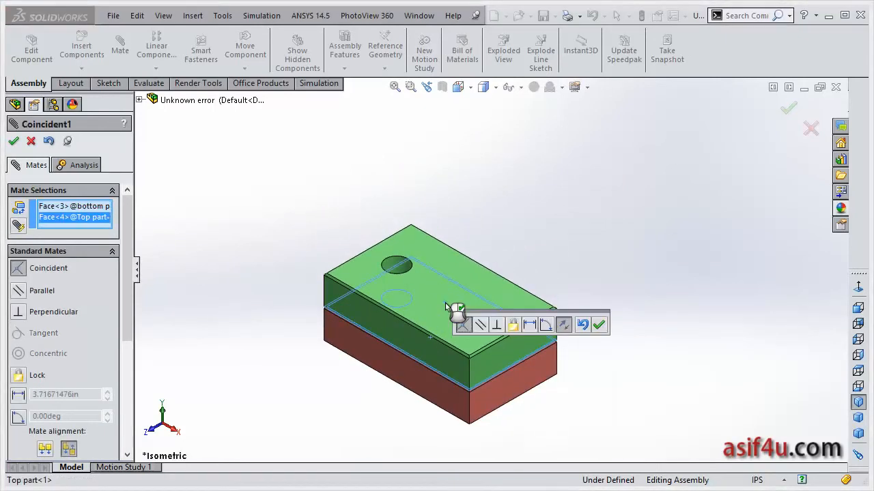
left_click(599, 325)
left_click(13, 141)
Rotate the top part about the hole axis and try a coincident mate between its upper face and the bottom part's short end face.
left_click_drag(482, 320, 543, 369)
left_click(120, 43)
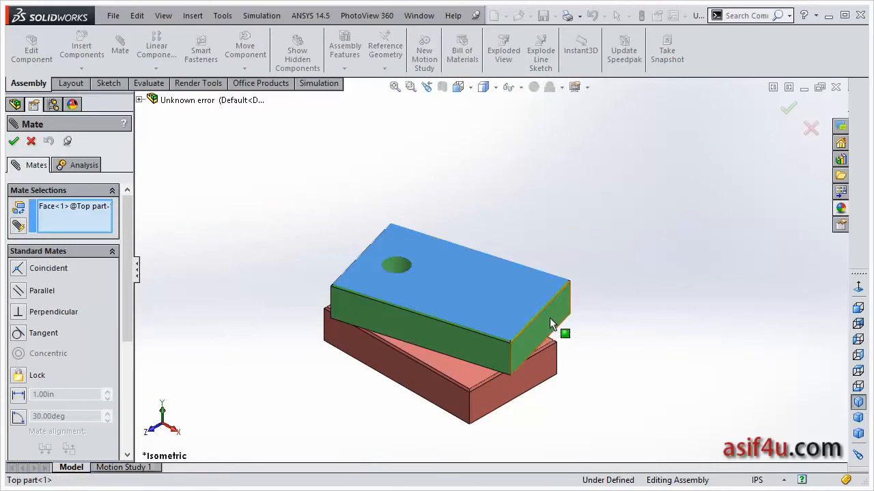
left_click(540, 368)
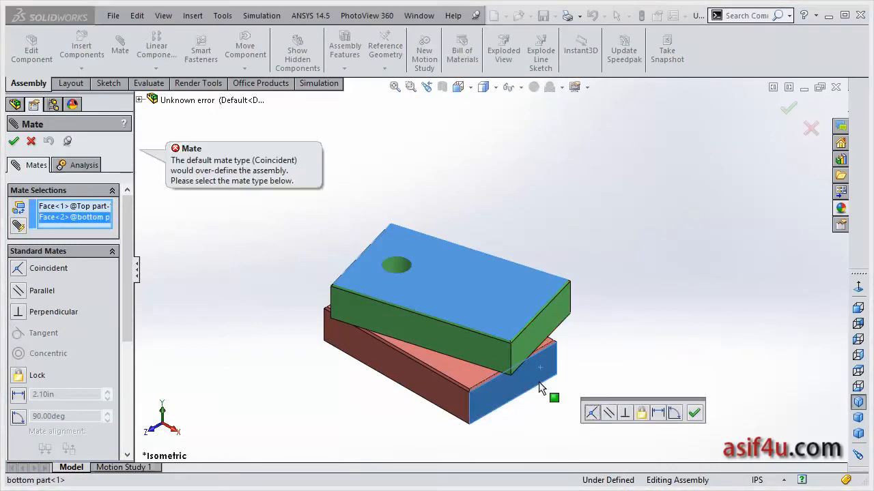
left_click(48, 268)
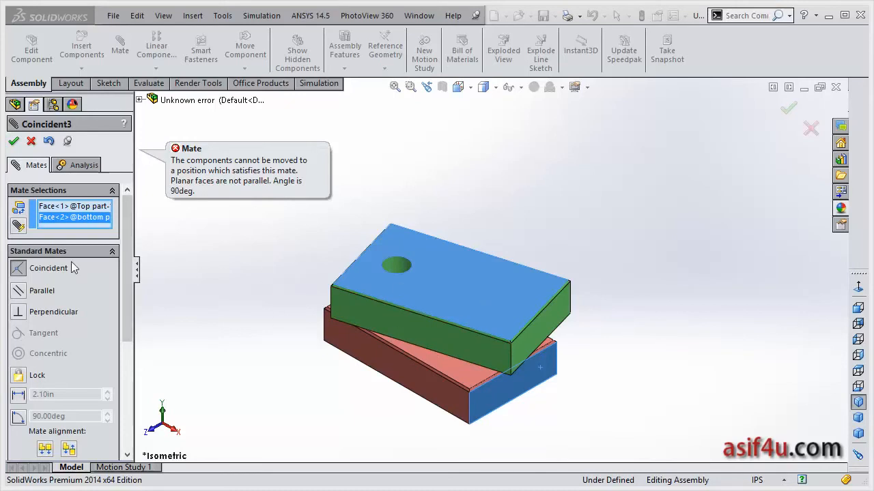
Replace the top part's upper face in the mate with its short end face and make the two end faces parallel.
right_click(69, 207)
left_click(93, 226)
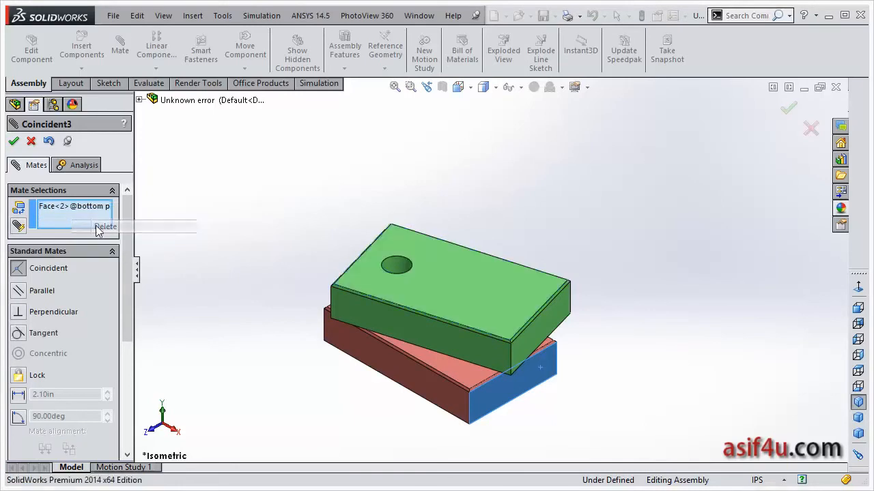
left_click(555, 324)
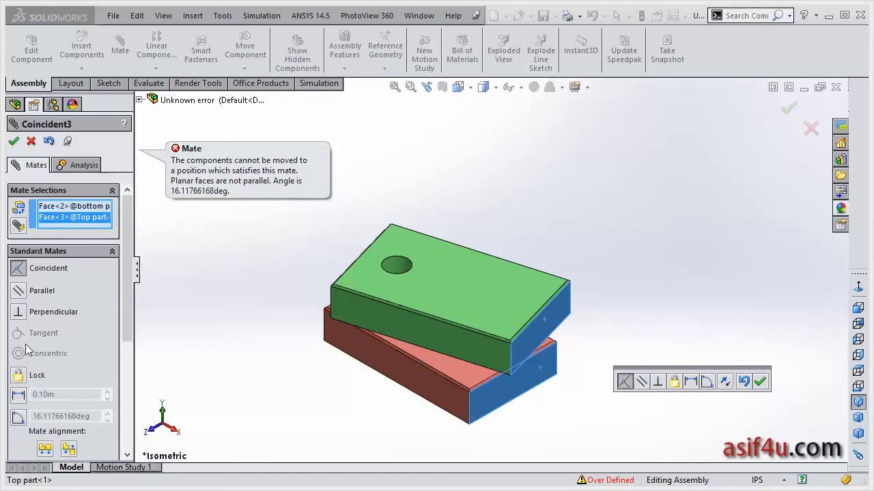
left_click(19, 292)
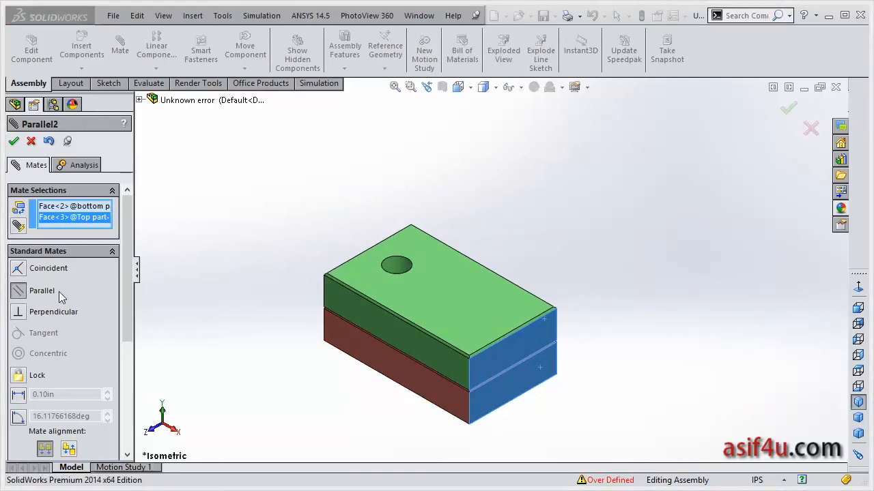
left_click(13, 142)
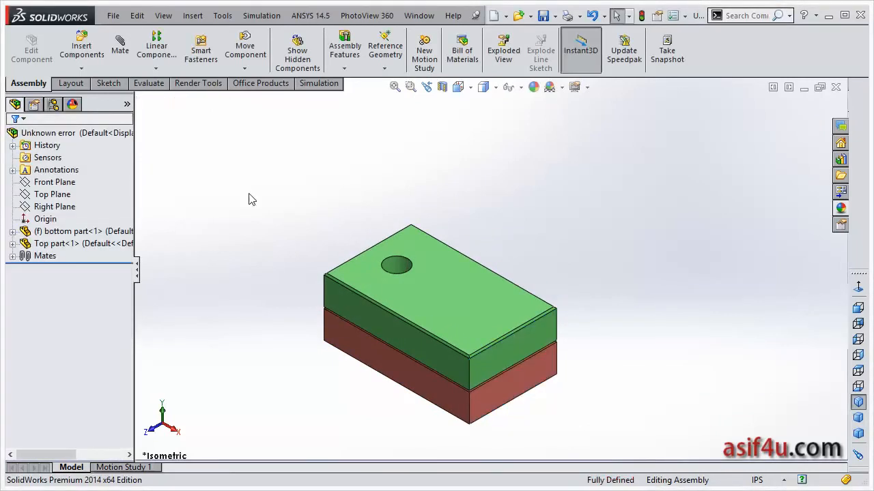
Measure the distance between the short end faces of the top part and the bottom part.
left_click(442, 87)
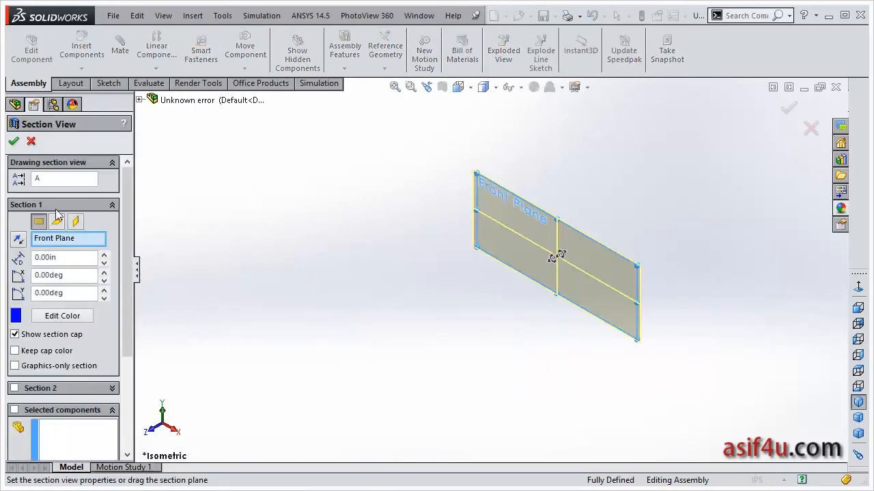
left_click(31, 141)
left_click(149, 84)
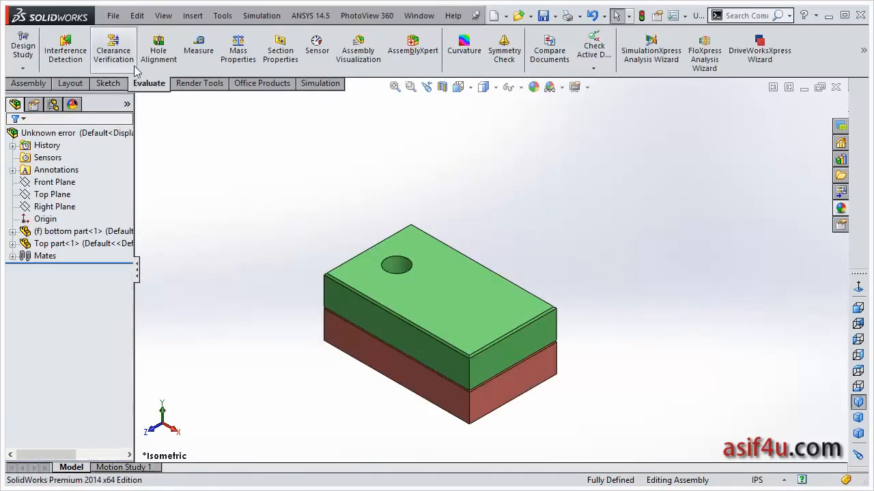
left_click(198, 49)
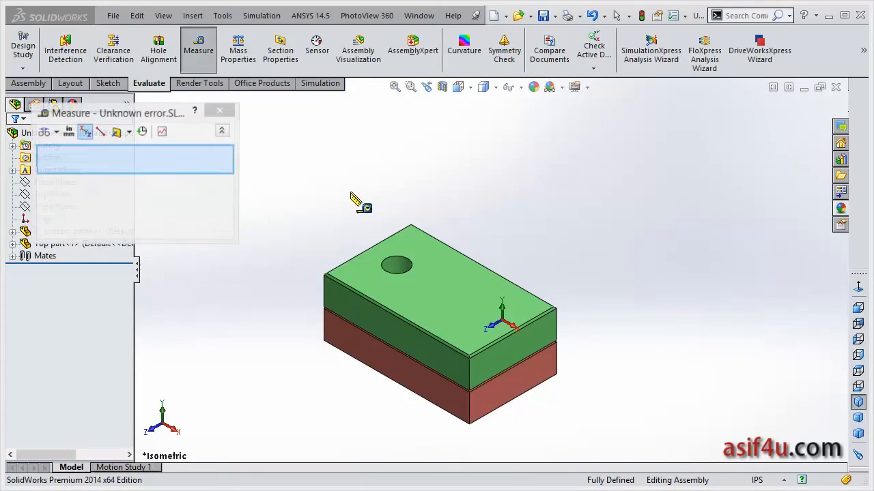
scroll(491, 363, "down", 3)
scroll(496, 369, "down", 2)
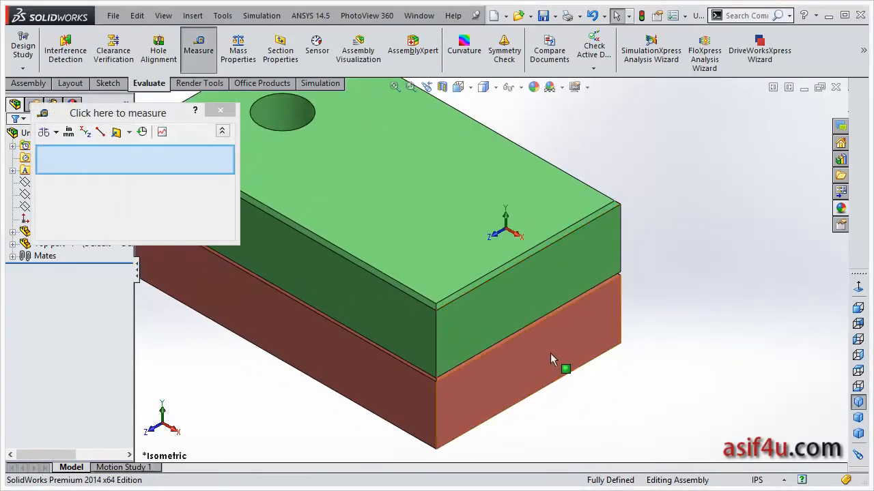
left_click(505, 312)
left_click(529, 374)
key("Escape")
left_click(174, 172)
left_click(517, 309)
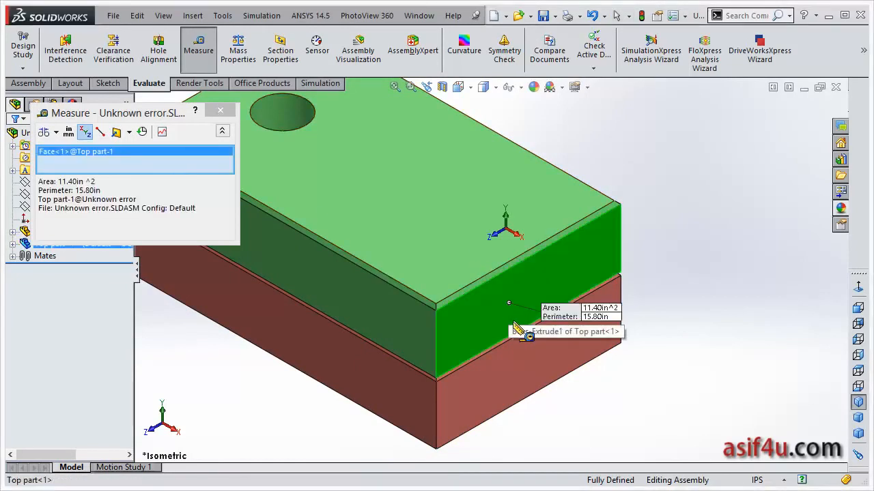
left_click(526, 371)
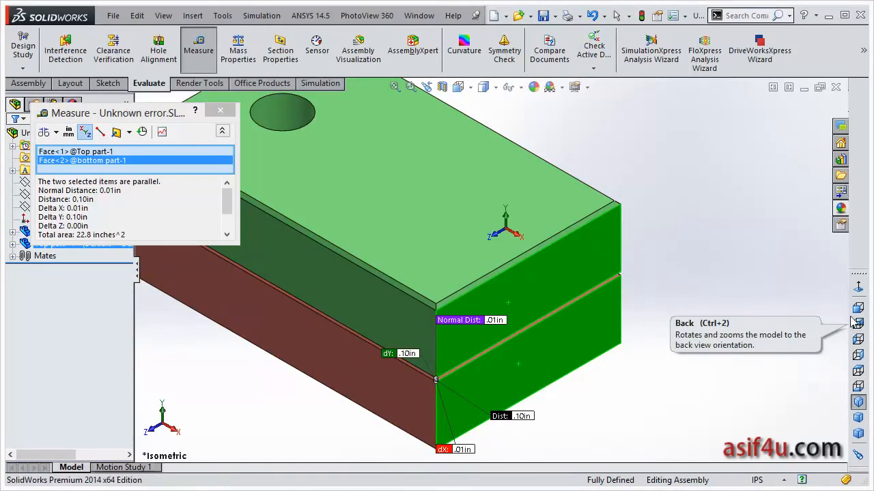
Examine the measured offset between the two end faces at the chamfered corner in the front view.
key("space")
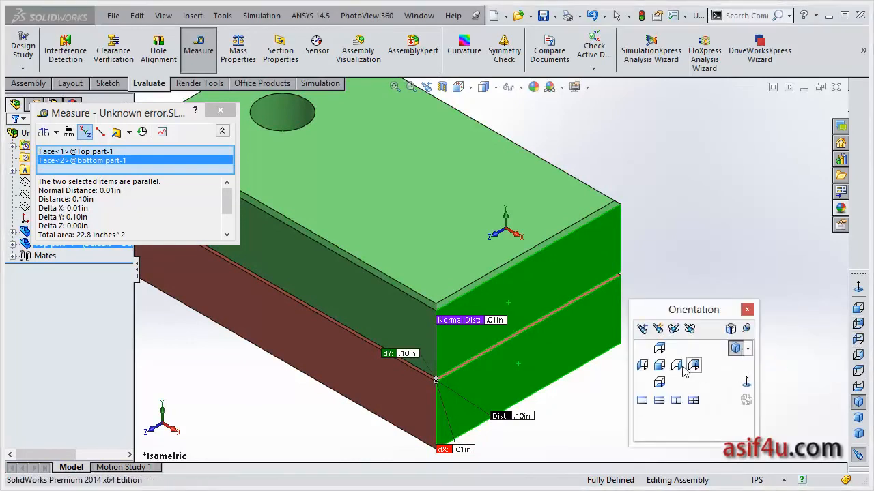
left_click(658, 366)
scroll(690, 288, "down", 6)
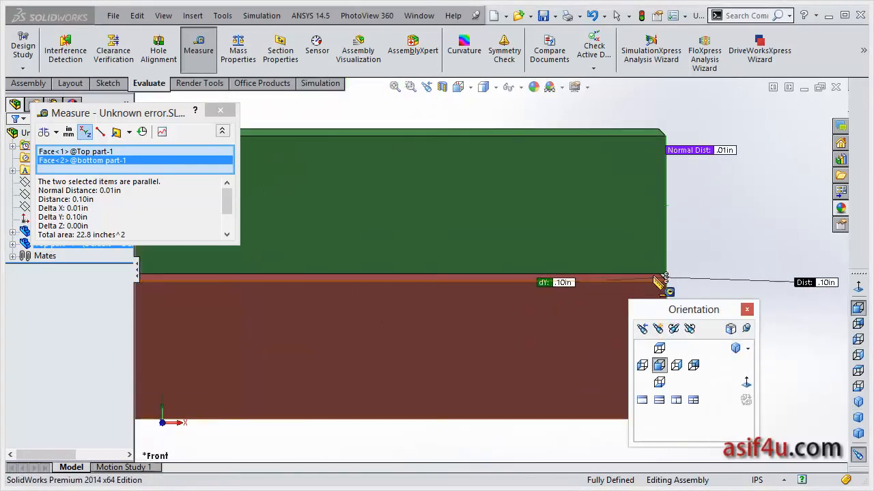
scroll(476, 287, "down", 4)
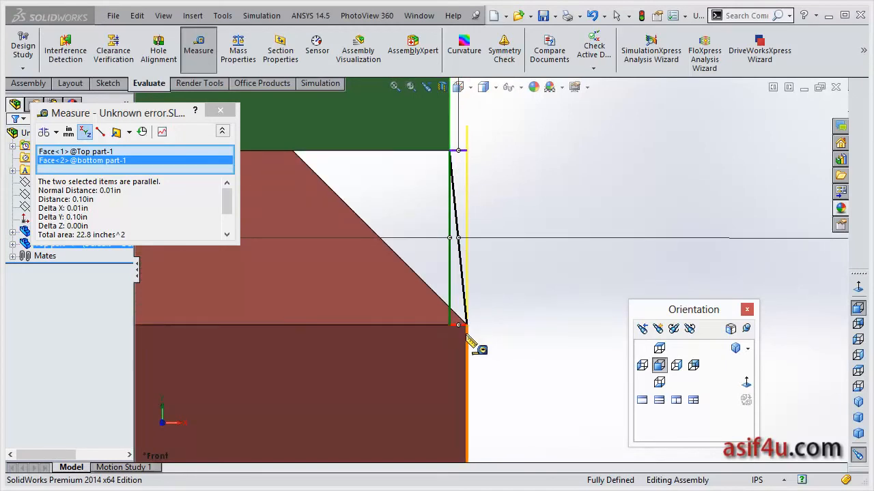
scroll(458, 325, "down", 2)
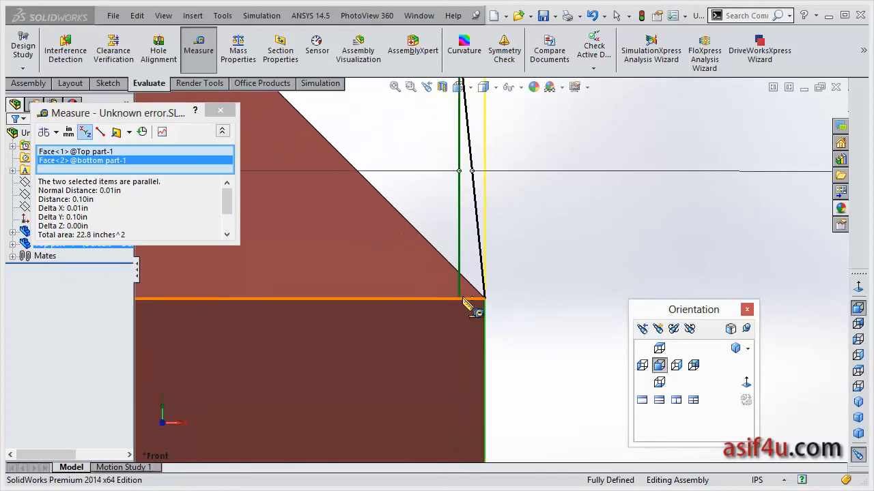
scroll(517, 305, "up", 2)
scroll(517, 305, "up", 3)
key("f")
scroll(648, 282, "up", 2)
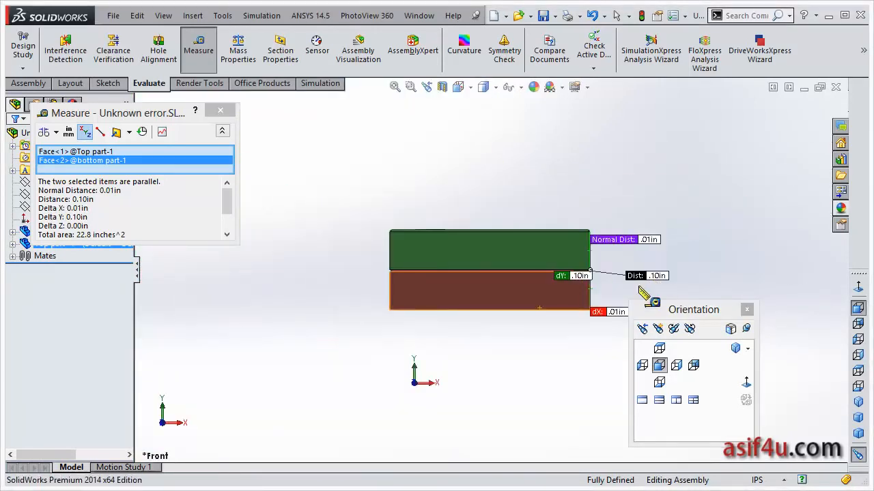
Move the dX callout clear below the parts to read the horizontal offset, and end the measurement.
left_click(746, 309)
scroll(637, 316, "down", 3)
left_click_drag(558, 311, 531, 374)
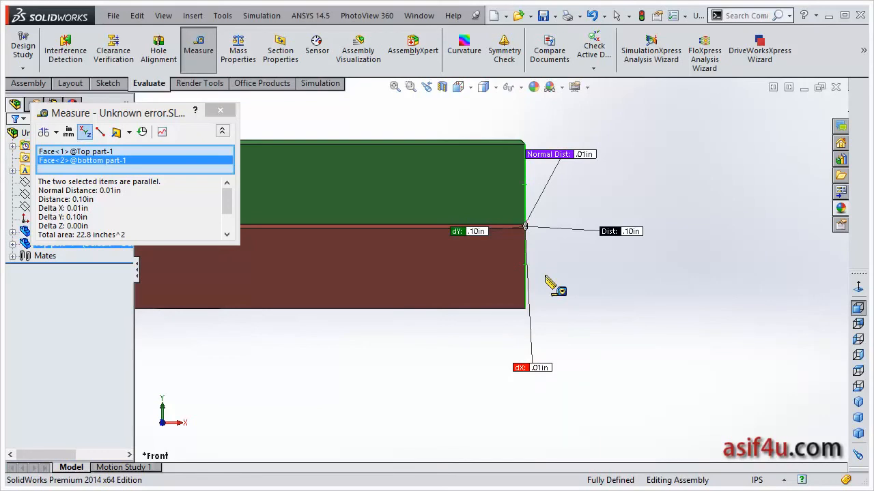
left_click(220, 110)
Measure the length of the bottom part's long lower edge, and clear the selection.
scroll(445, 225, "up", 3)
middle_click_drag(383, 226, 311, 161)
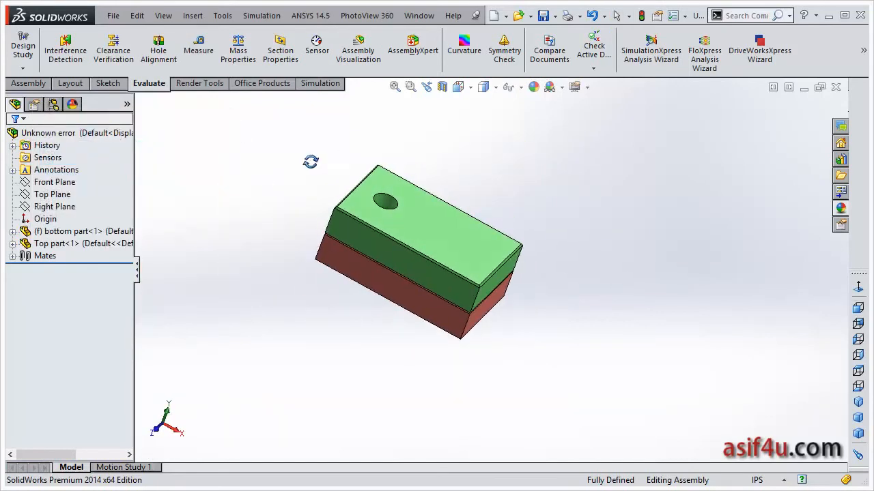
left_click(198, 49)
scroll(436, 277, "down", 2)
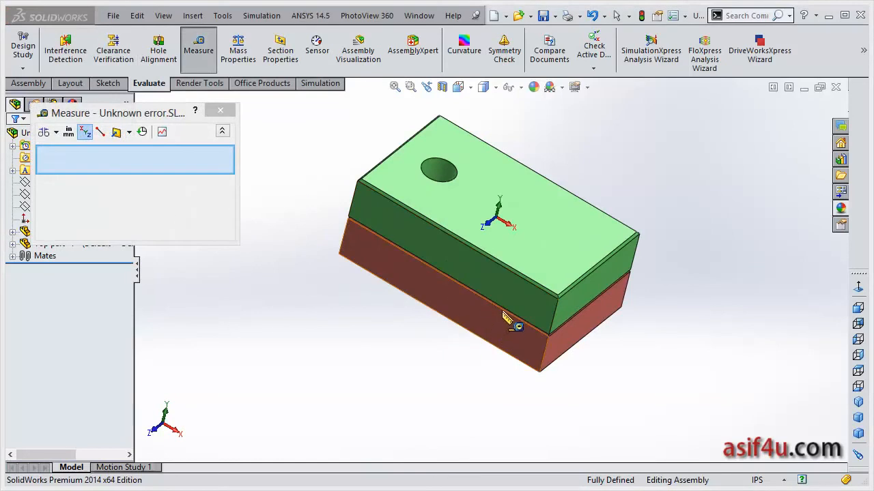
left_click(497, 344)
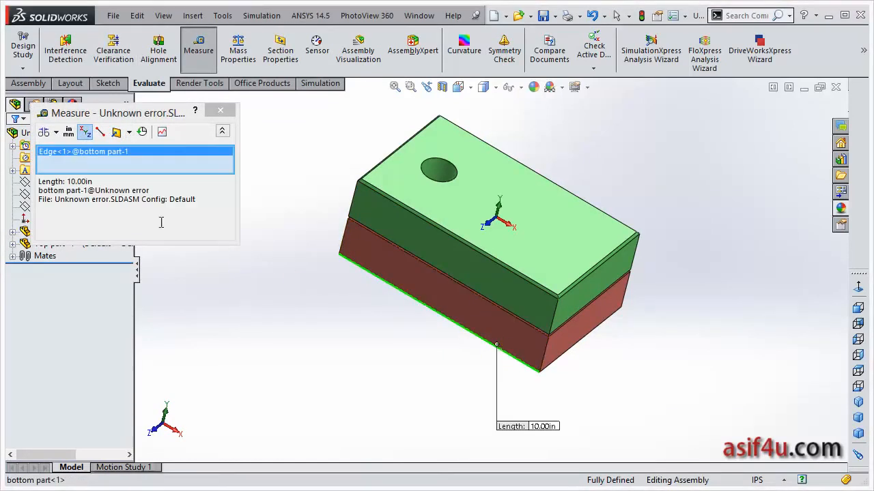
right_click(102, 163)
left_click(136, 171)
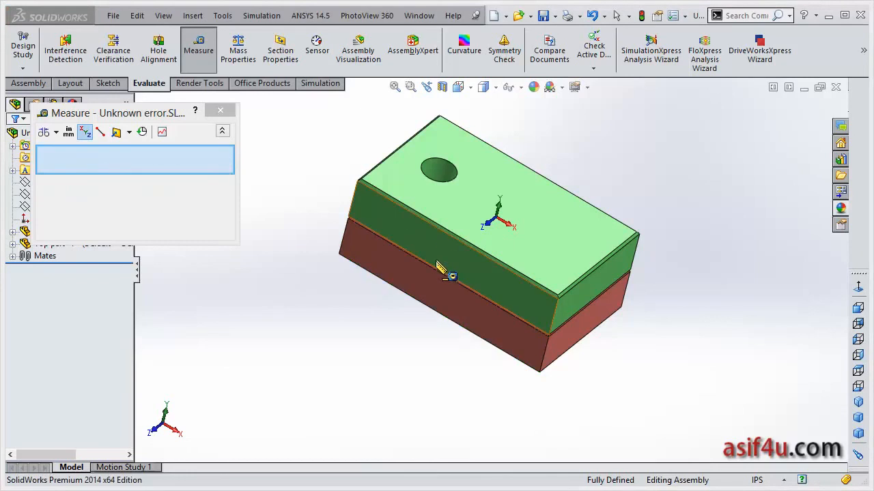
Measure the length of the top part's long lower edge, clear the selection and end the measurement.
left_click(437, 268)
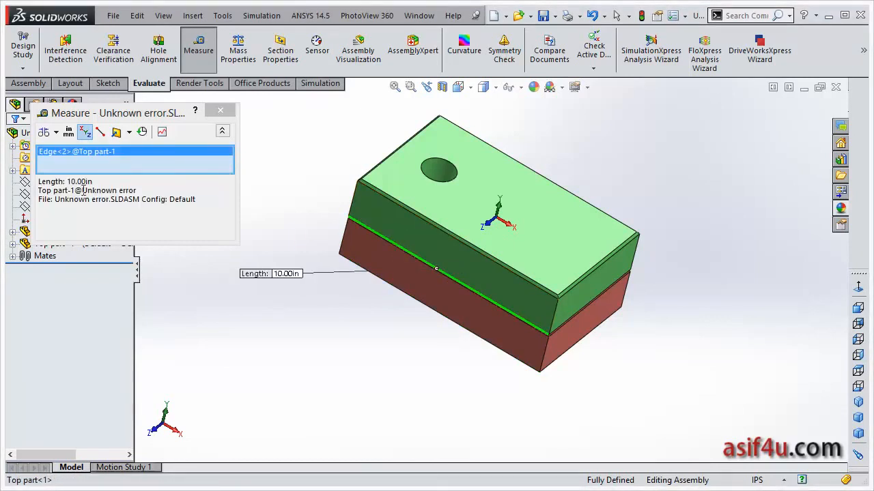
right_click(174, 162)
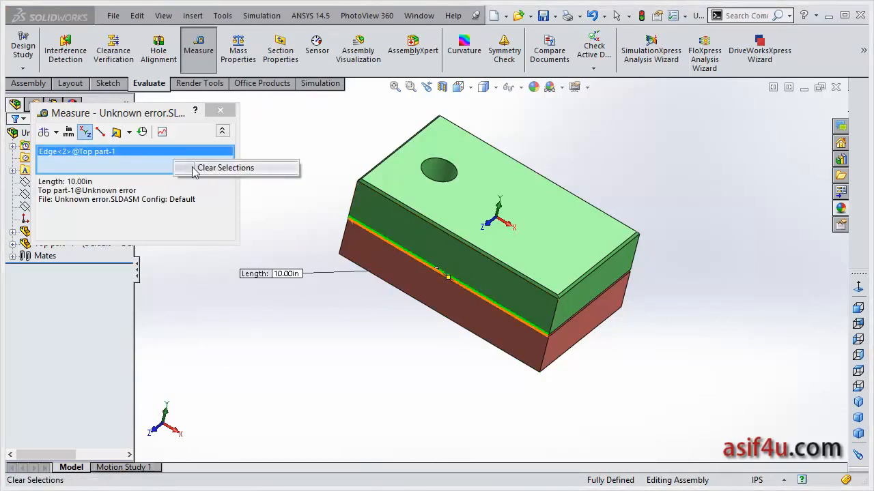
left_click(193, 170)
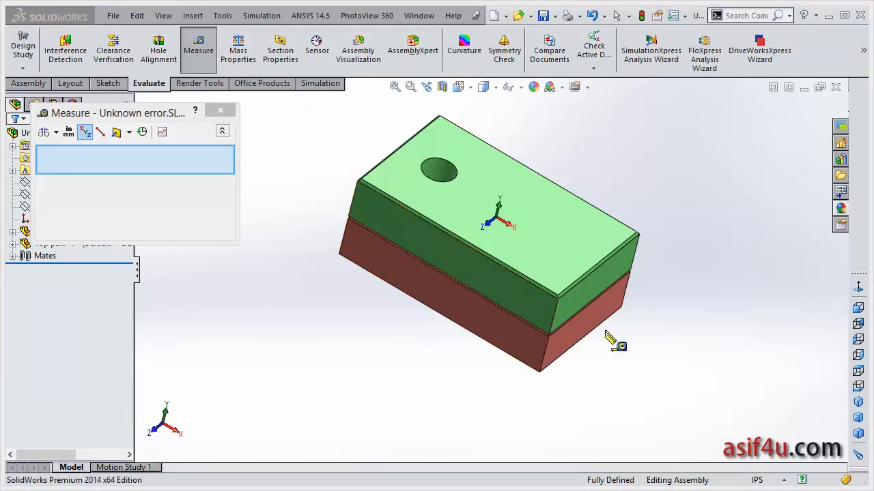
left_click(221, 112)
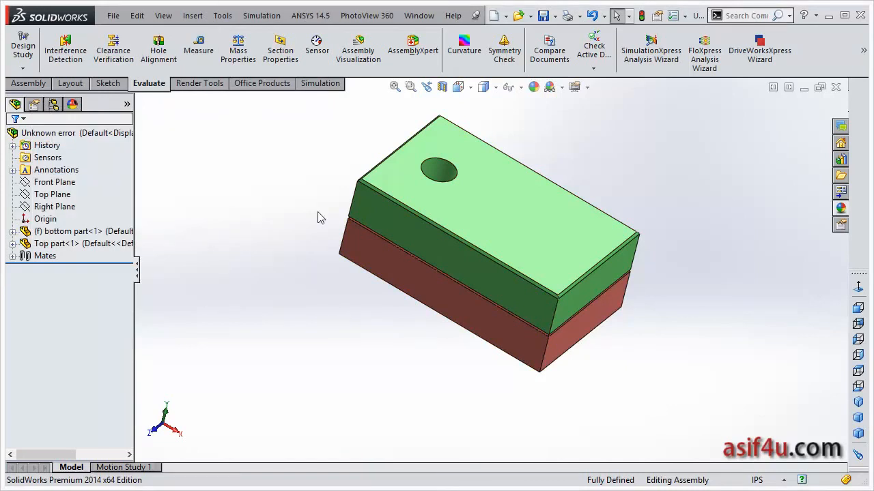
Display the feature dimensions of the top part's extrusion from its hole to check the hole's position, and clear the selection.
middle_click_drag(557, 163, 549, 163)
scroll(435, 164, "down", 3)
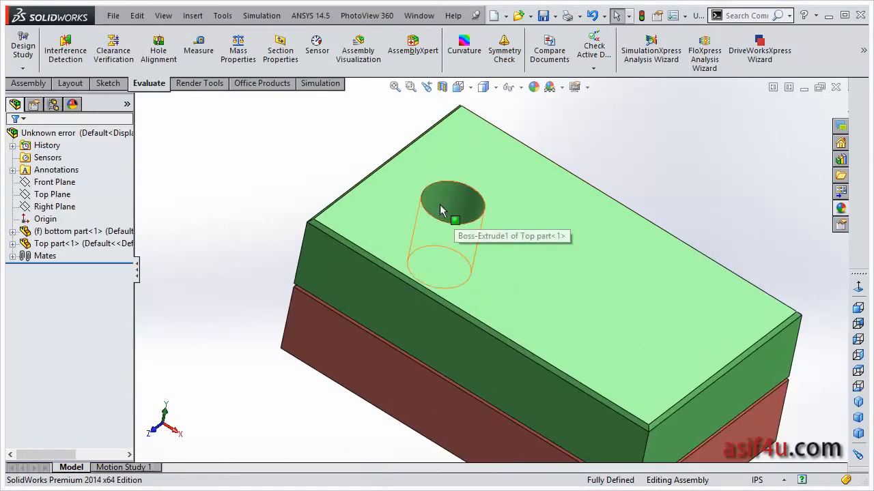
left_click(445, 207)
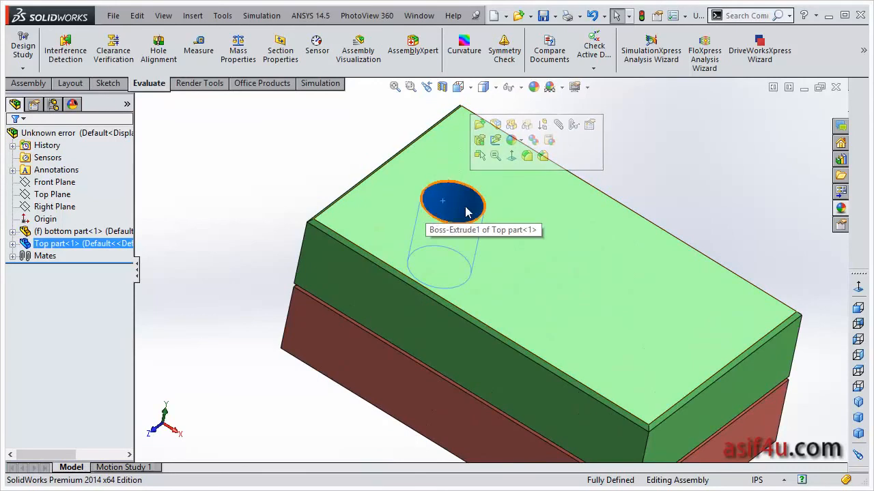
left_click(334, 150)
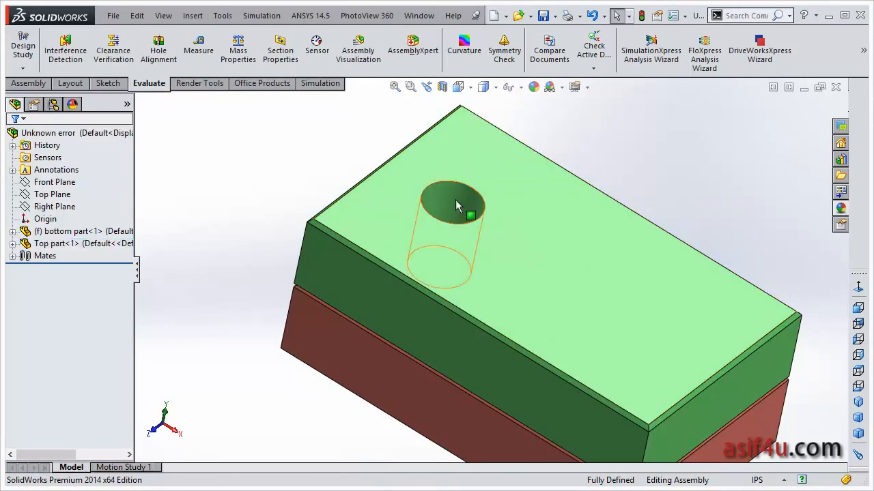
double_click(456, 206)
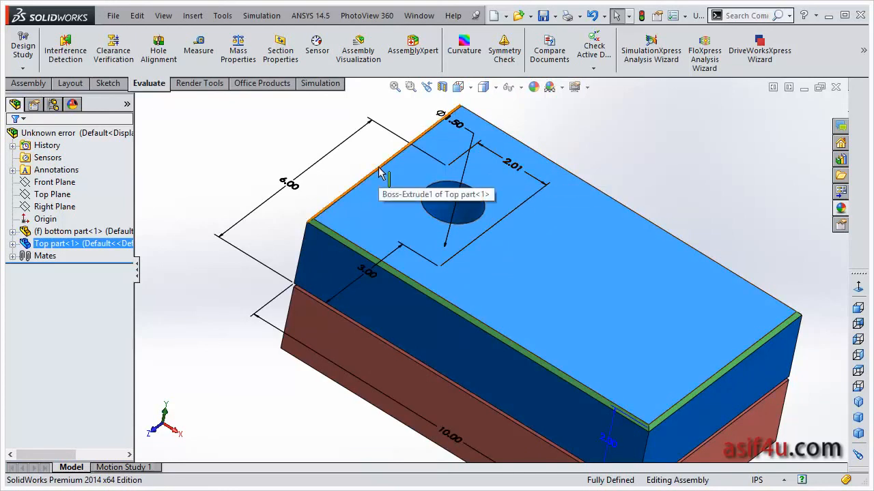
left_click(603, 154)
Display the bottom part's extrusion dimensions from its hole on the underside, clear the selection and return to the isometric view.
middle_click_drag(602, 154, 520, 250)
double_click(445, 329)
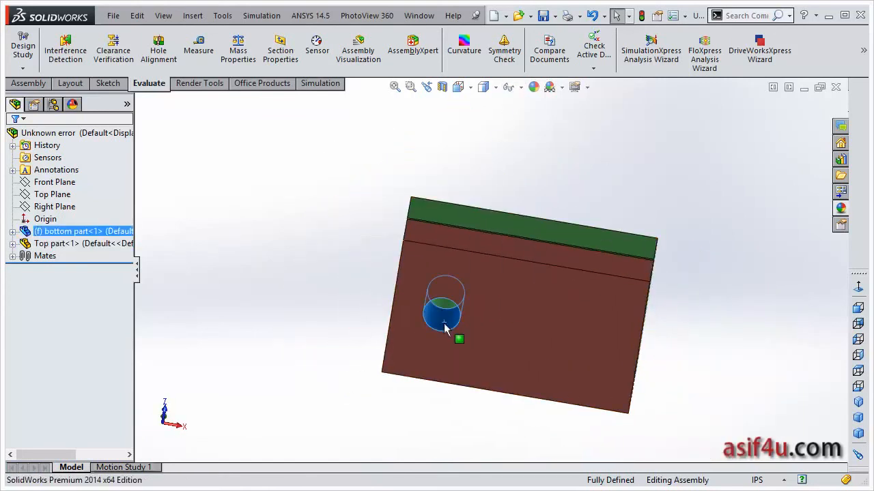
scroll(437, 295, "down", 1)
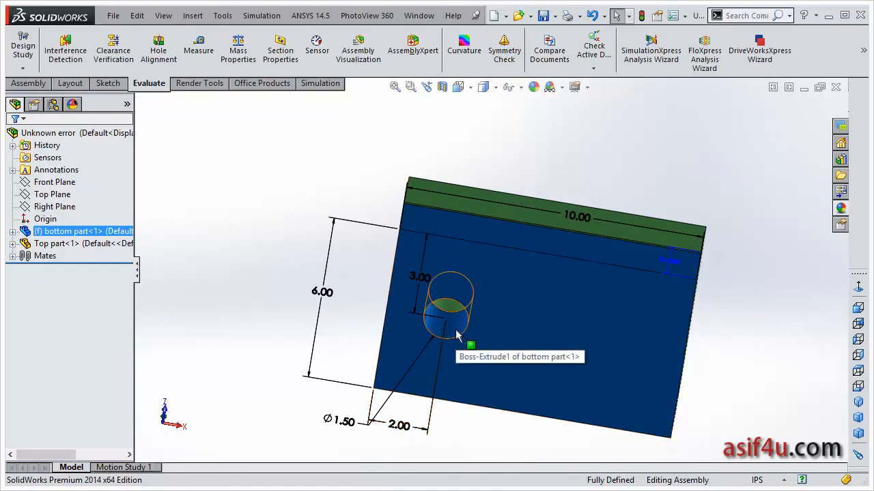
left_click(711, 301)
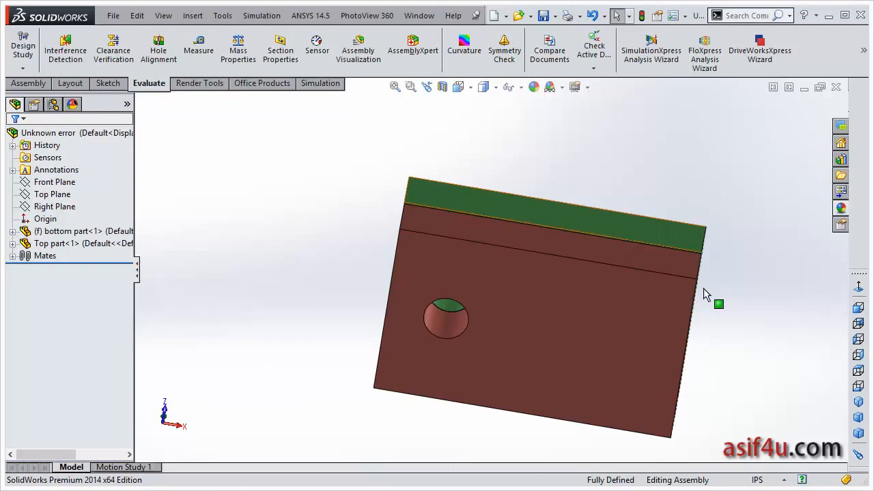
left_click(858, 402)
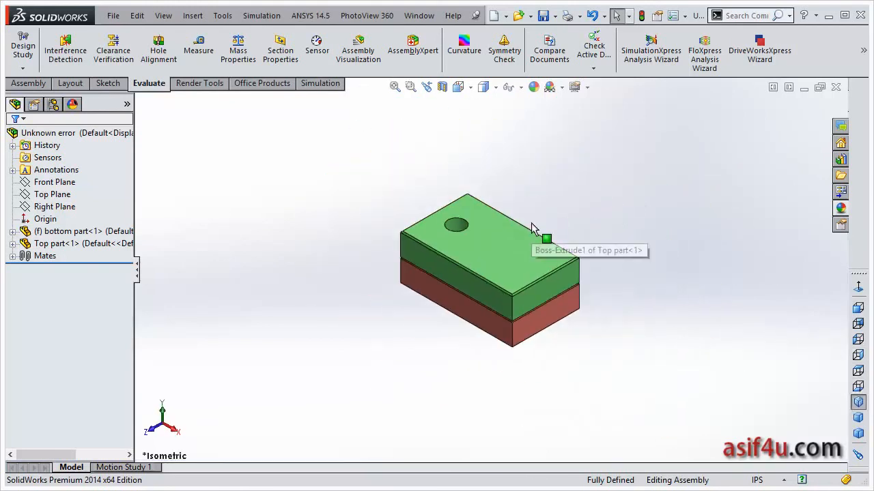